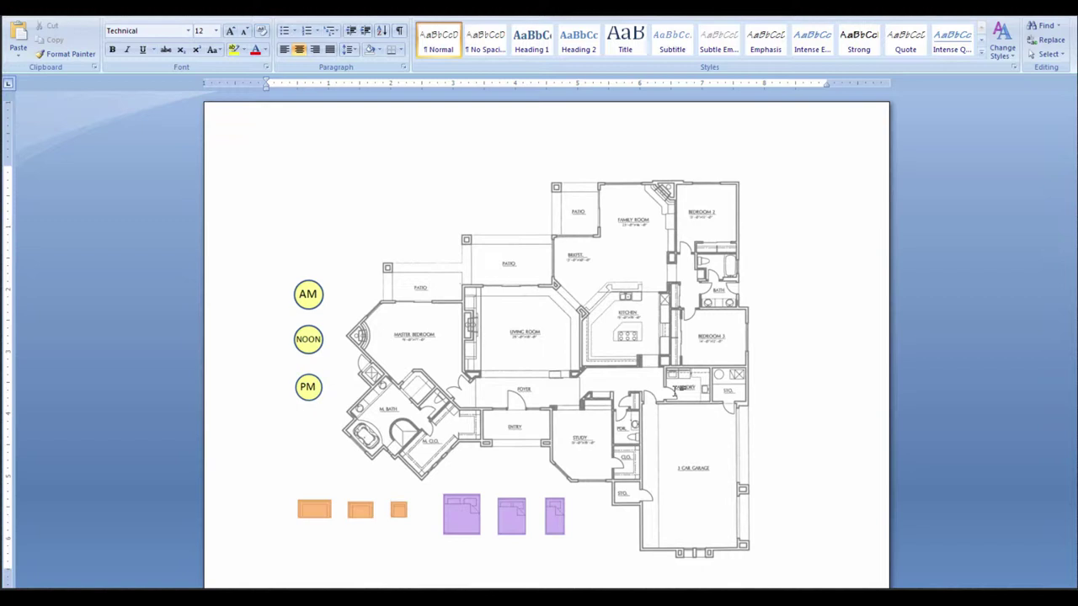
# Step: Duplicate the large purple bed with Ctrl+D, undoing an earlier pasted copy
pyautogui.click(459, 515)
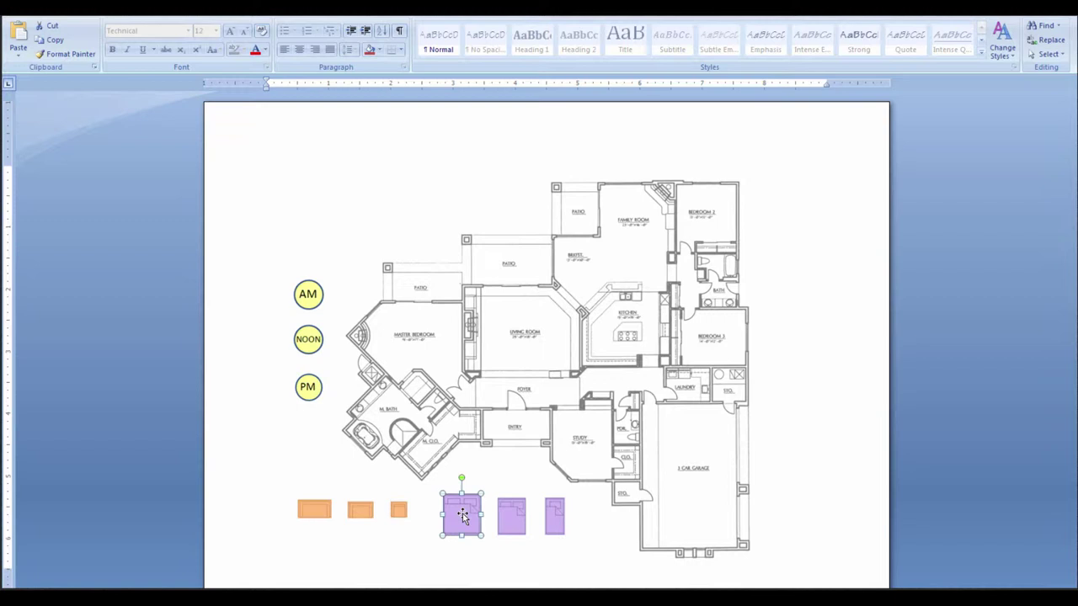
pyautogui.rightClick(462, 515)
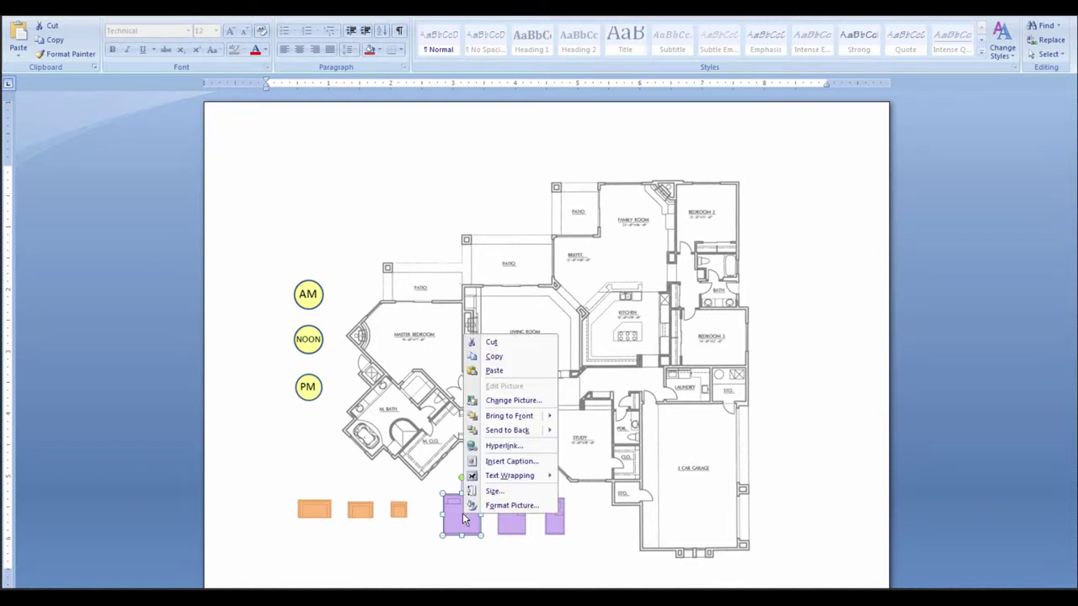
pyautogui.click(493, 357)
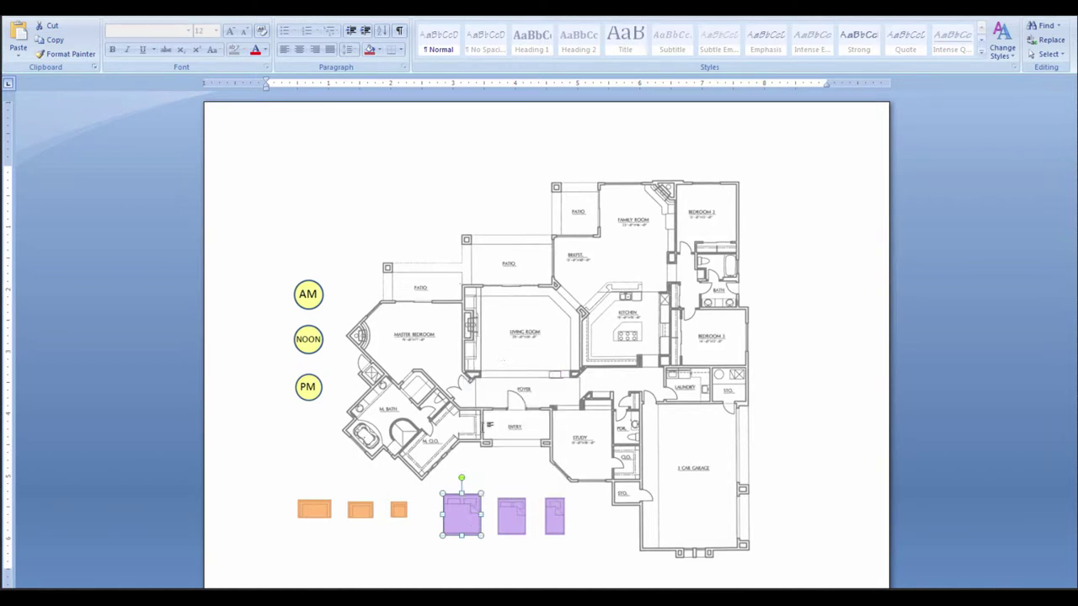
pyautogui.rightClick(462, 517)
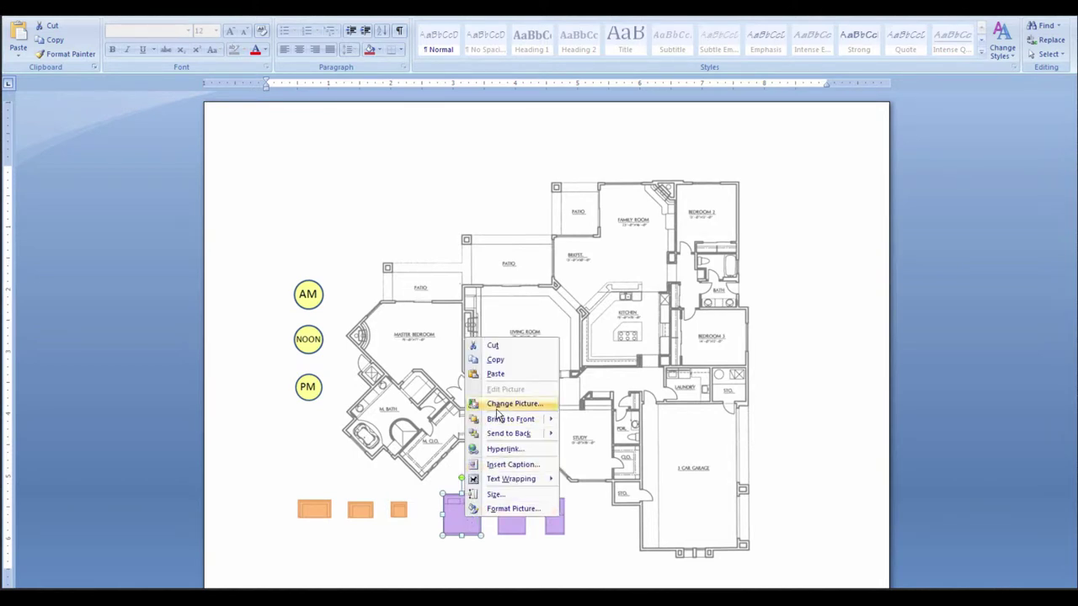
pyautogui.click(495, 375)
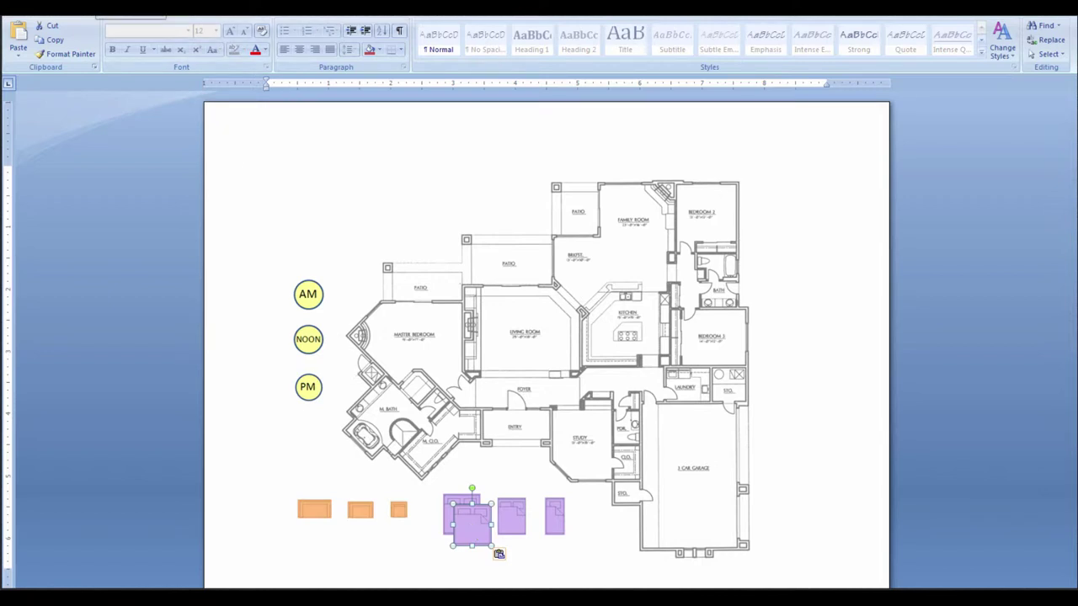
pyautogui.hotkey('ctrl', 'z')
pyautogui.hotkey('ctrl', 'd')
# Step: Move the bed copy into the master bedroom, rotate it right 90° and push it against the wall
pyautogui.moveTo(470, 527); pyautogui.dragTo(414, 337)
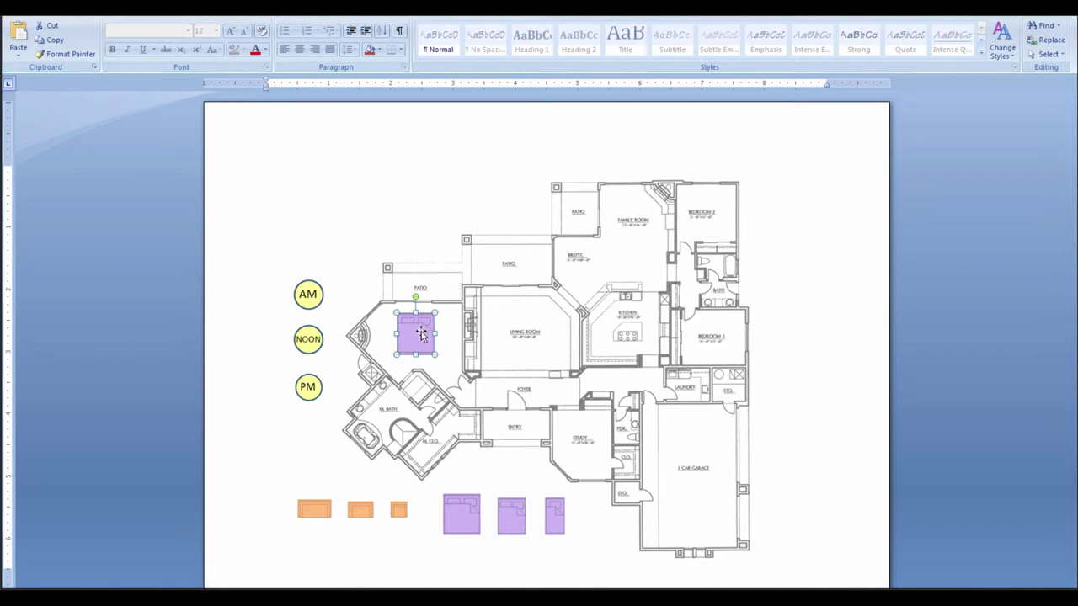
pyautogui.doubleClick(421, 331)
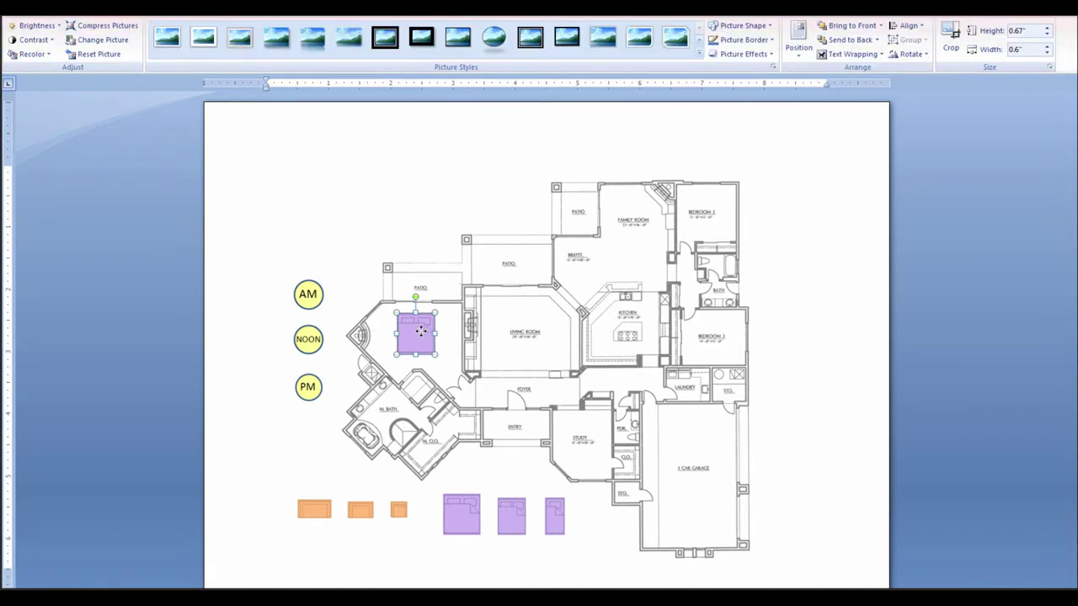
pyautogui.click(925, 55)
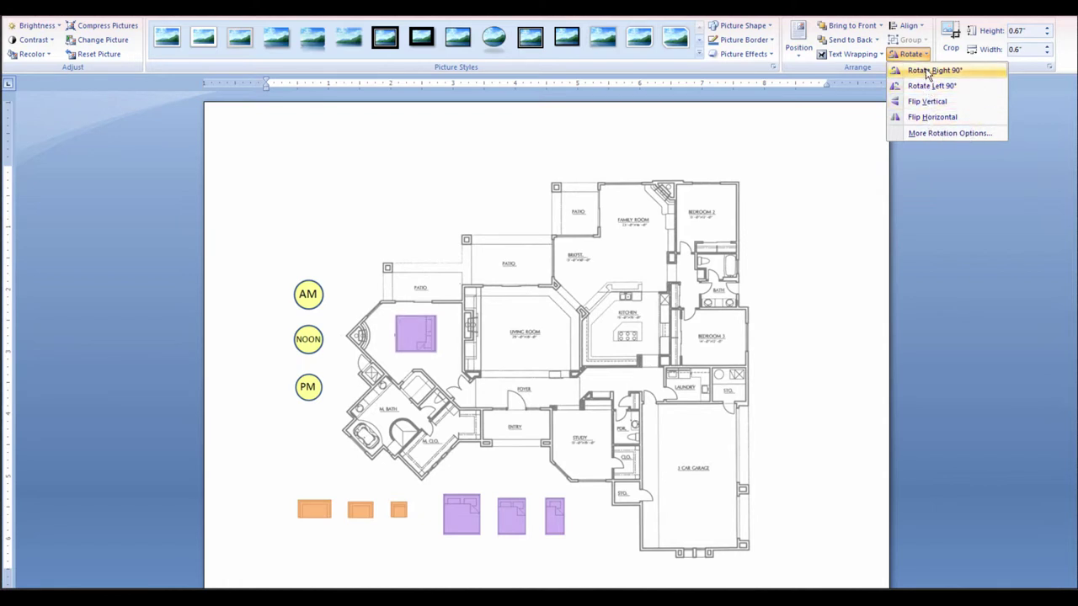
pyautogui.click(926, 70)
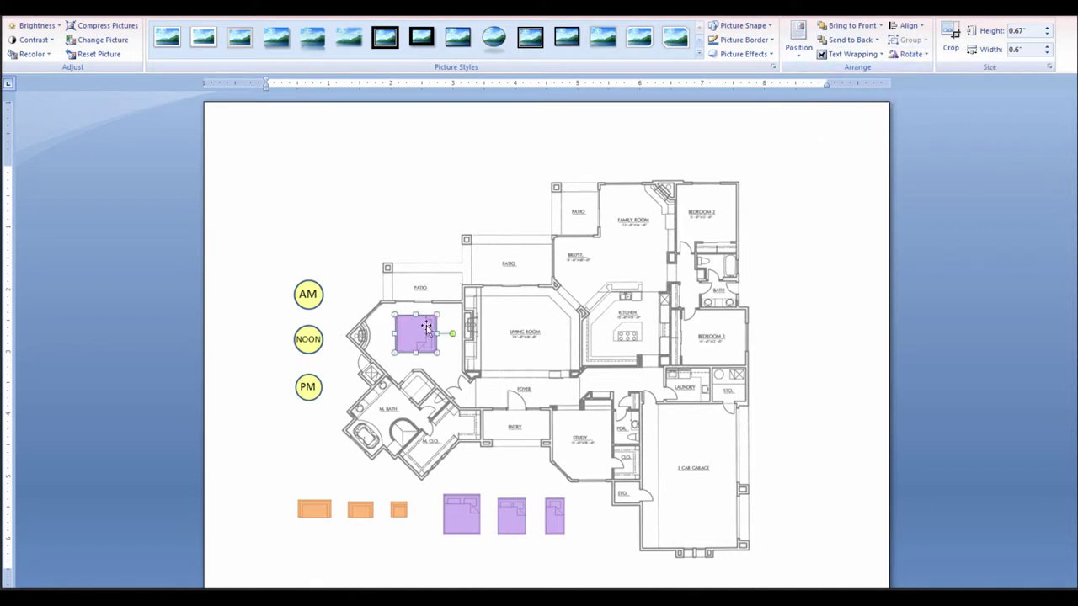
pyautogui.moveTo(427, 327); pyautogui.dragTo(448, 328)
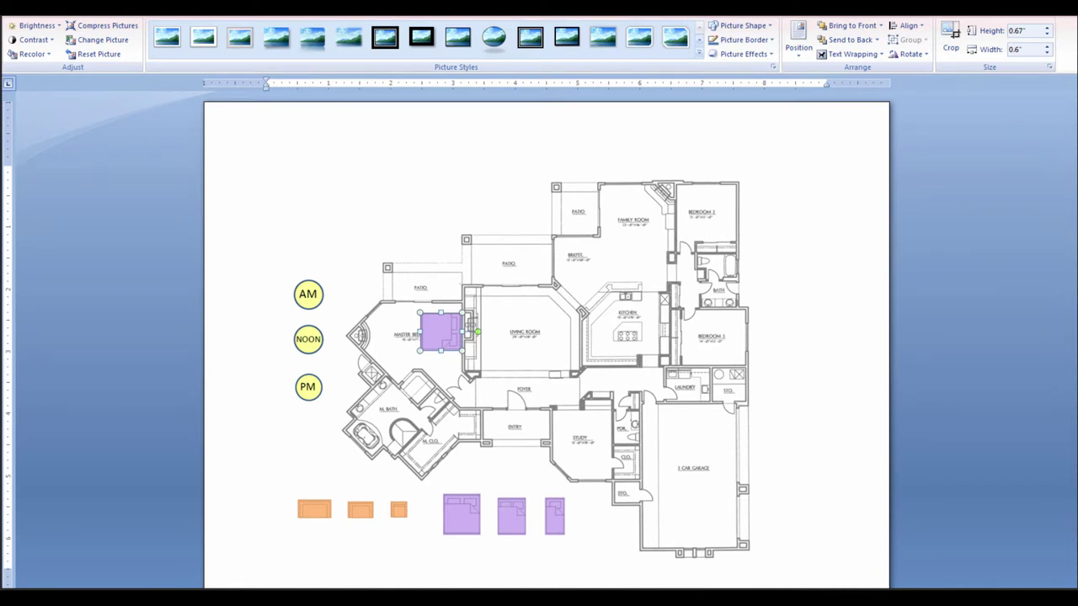
# Step: Set the page zoom to 200% and scroll down to the furniture shapes
pyautogui.hotkey('alt', 'w')
pyautogui.click(311, 38)
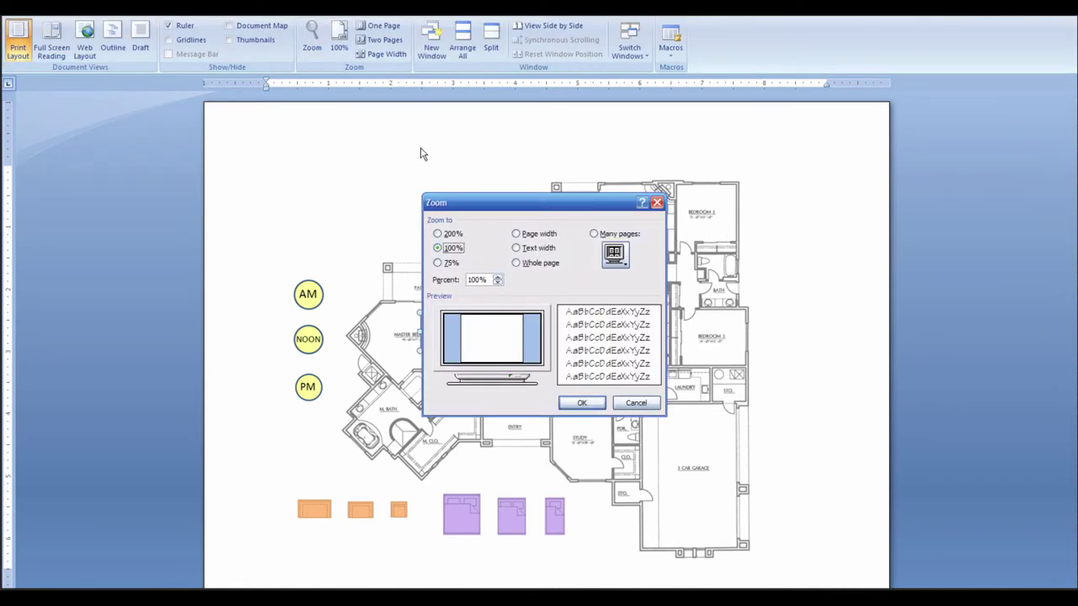
pyautogui.click(437, 234)
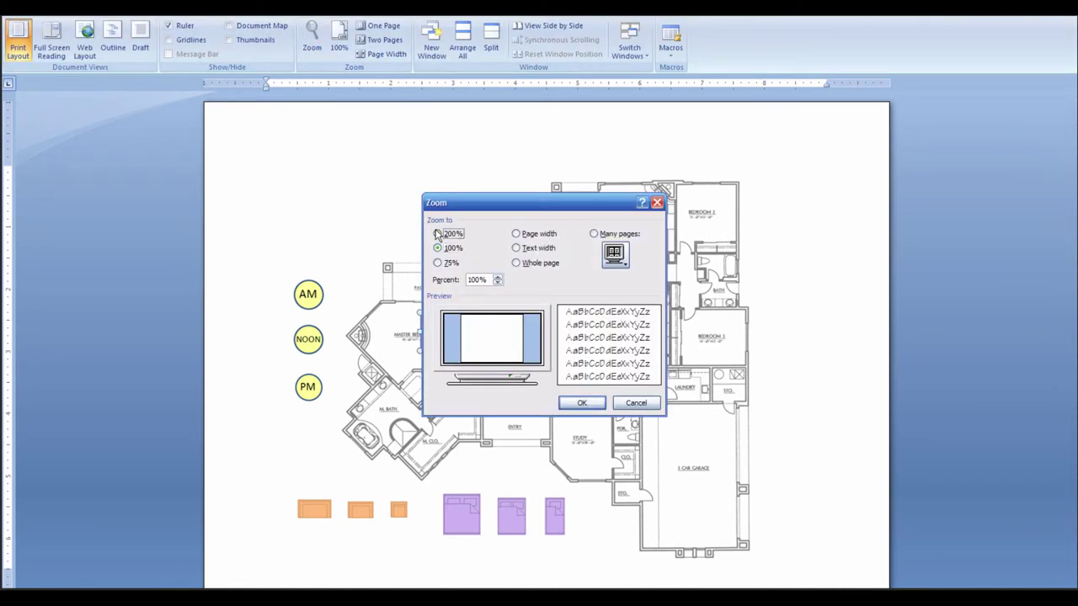
pyautogui.click(591, 405)
pyautogui.scroll(-5, 590, 408)
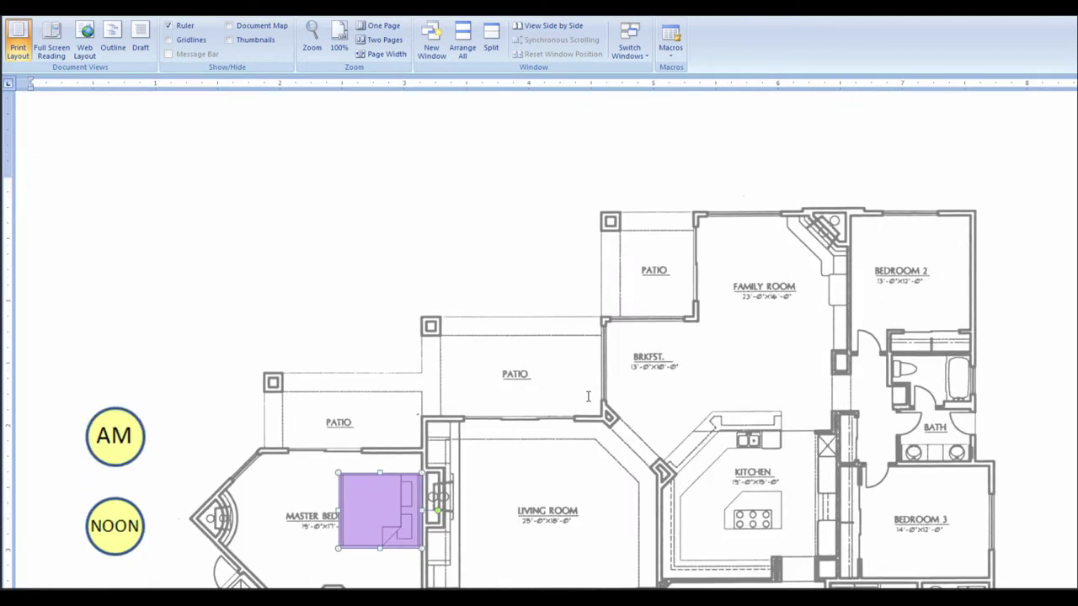
pyautogui.scroll(2, 587, 396)
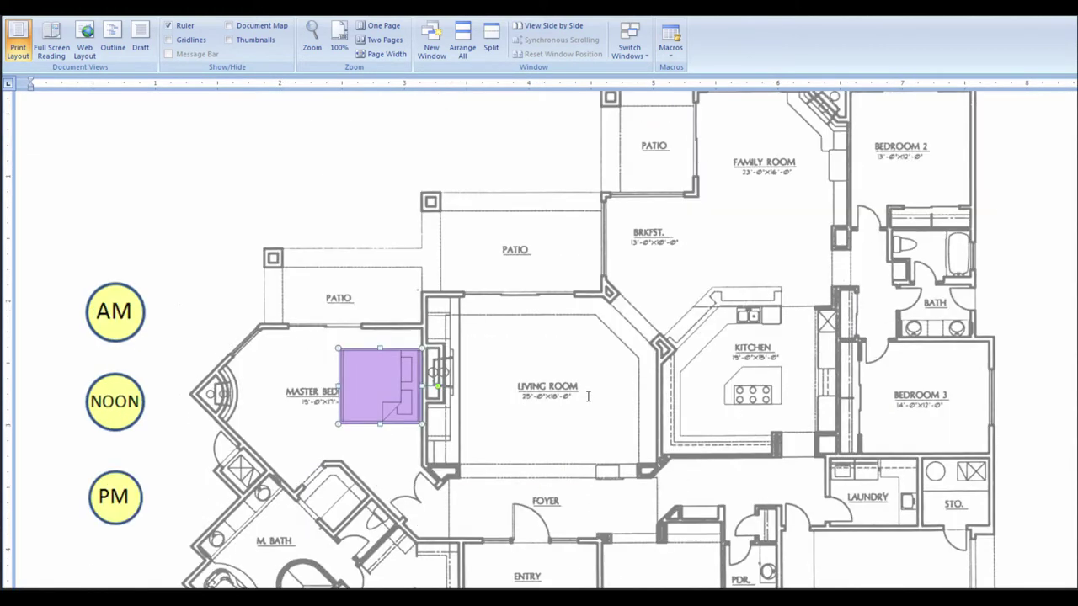
pyautogui.scroll(-2, 588, 396)
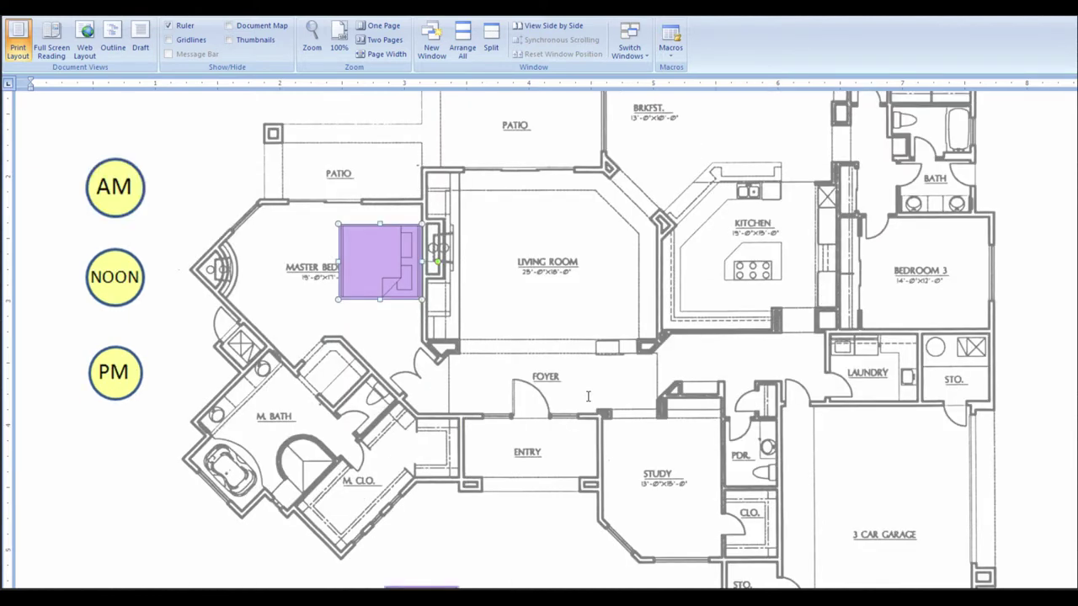
pyautogui.scroll(-1, 588, 396)
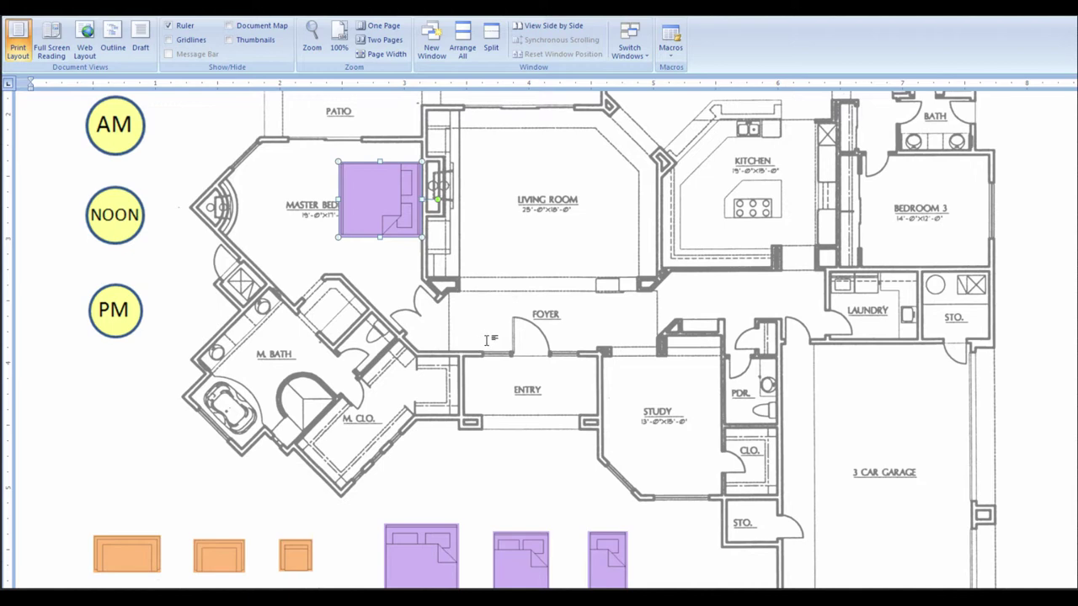
pyautogui.scroll(-1, 530, 331)
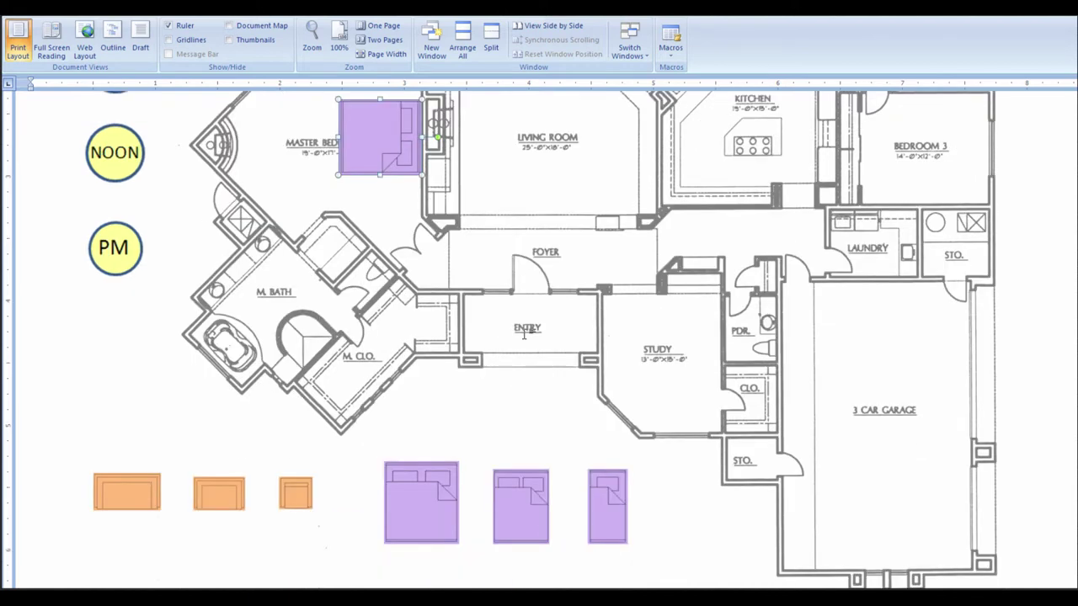
pyautogui.scroll(2, 525, 334)
pyautogui.scroll(2, 525, 334)
pyautogui.scroll(-3, 525, 334)
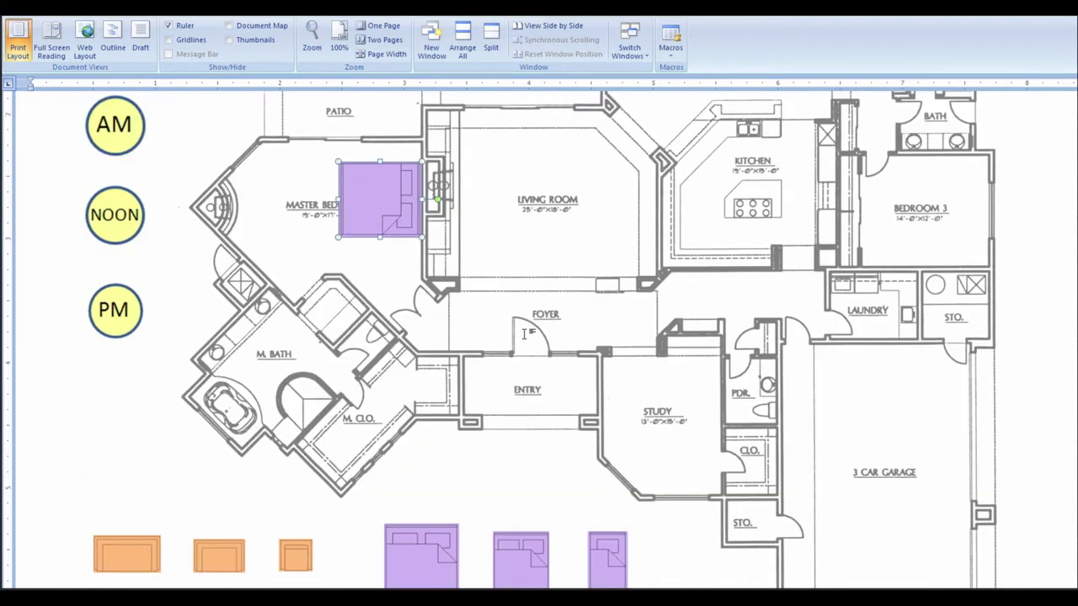
pyautogui.scroll(-1, 444, 500)
# Step: Set the original large purple bed's rotation to 45° in More Rotation Options
pyautogui.click(444, 500)
pyautogui.doubleClick(425, 502)
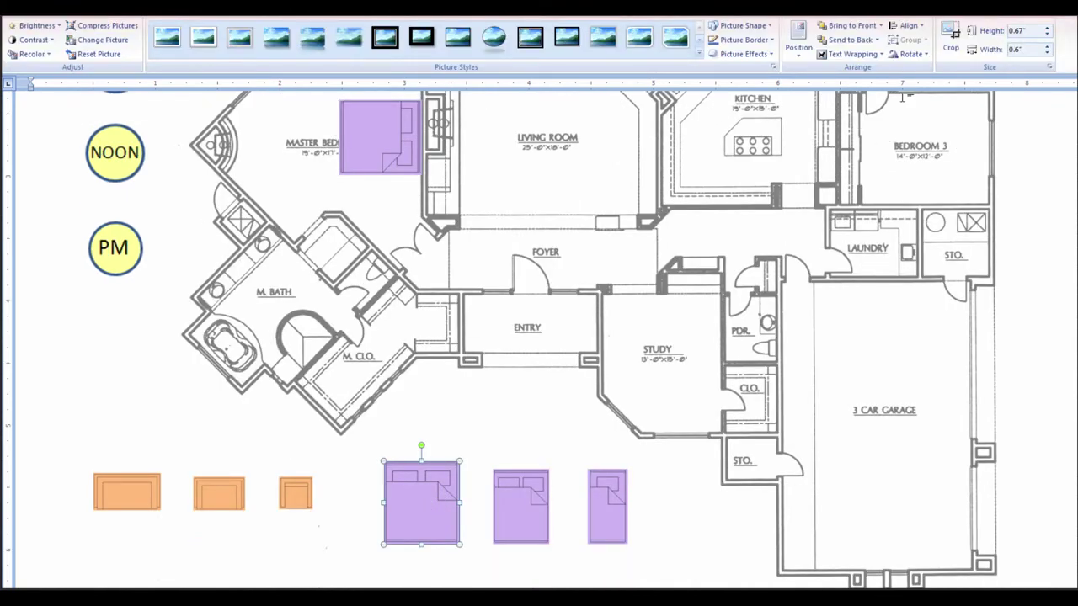
pyautogui.click(911, 54)
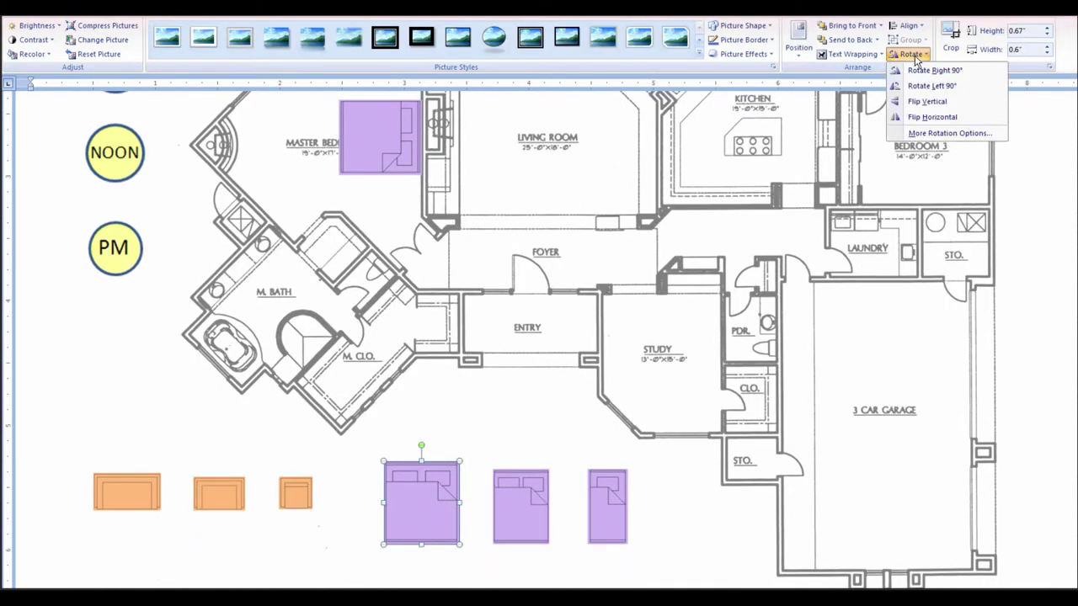
pyautogui.click(936, 133)
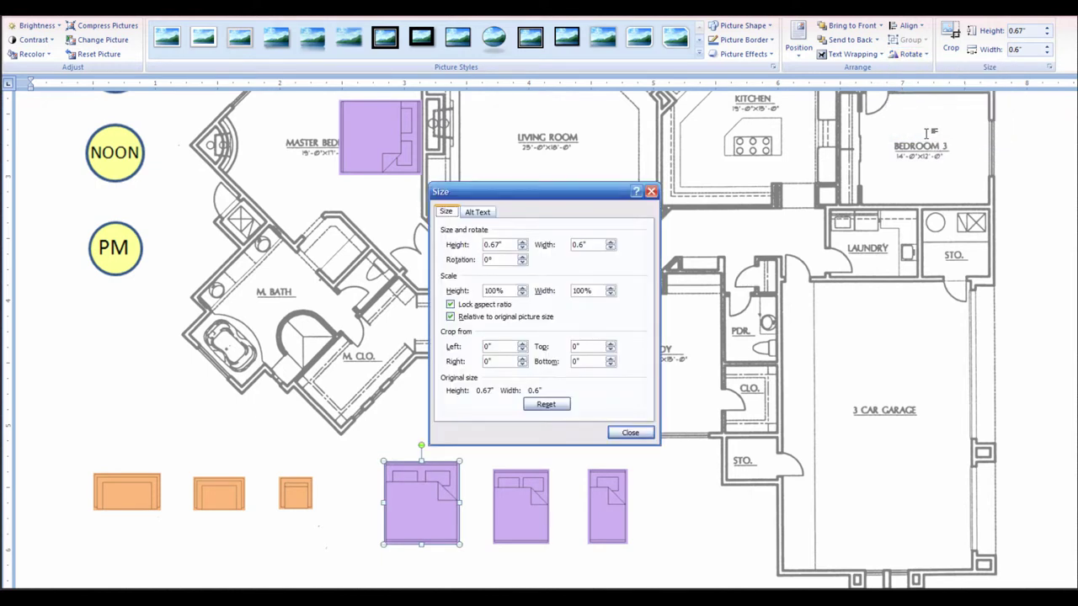
pyautogui.doubleClick(495, 259)
pyautogui.write('45')
pyautogui.click(623, 432)
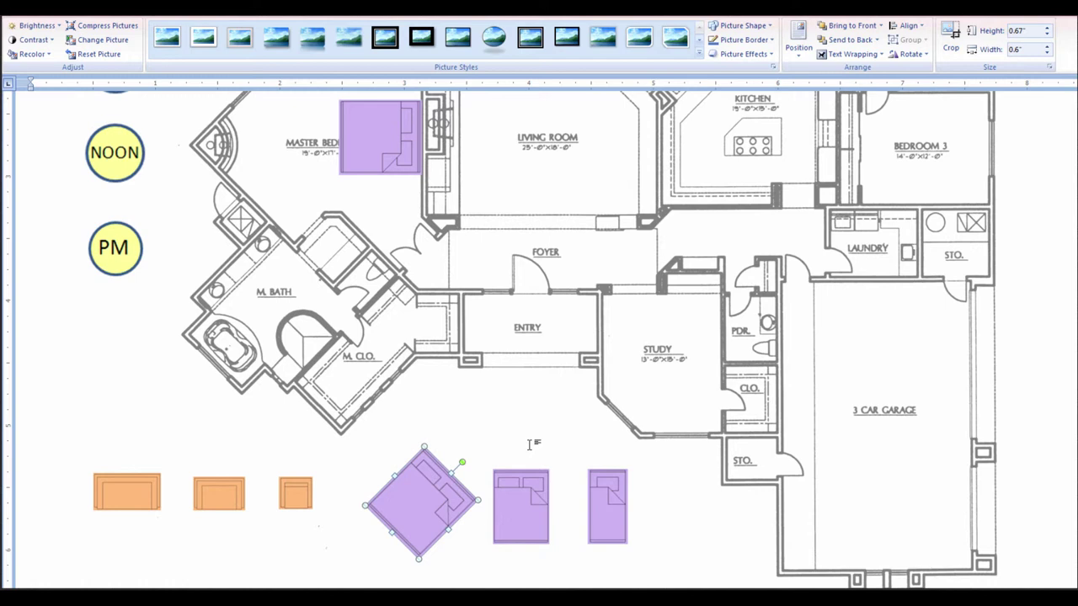
pyautogui.click(521, 414)
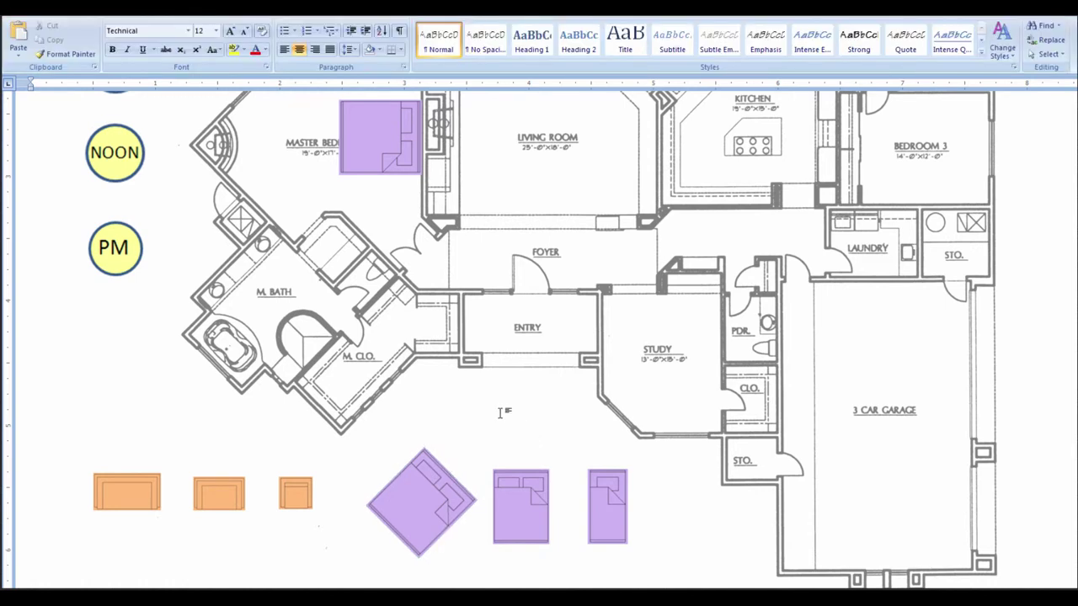
# Step: Ctrl-drag a copy of the large orange sofa into the upper living room
pyautogui.scroll(1, 500, 412)
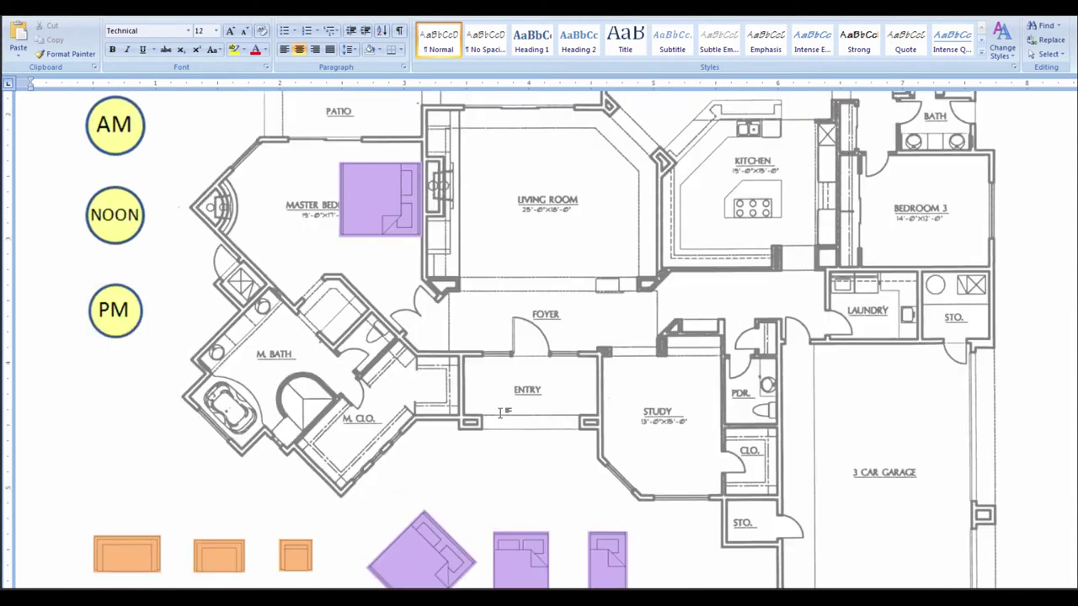
pyautogui.click(127, 558)
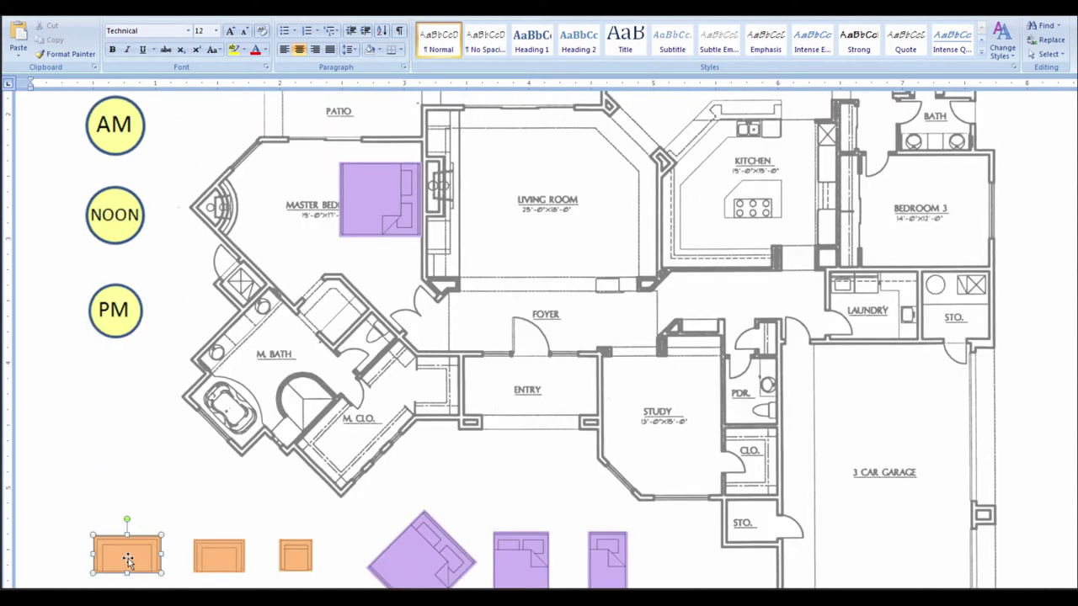
pyautogui.keyDown('ctrl'); pyautogui.moveTo(127, 560); pyautogui.dragTo(296, 449); pyautogui.keyUp('ctrl')
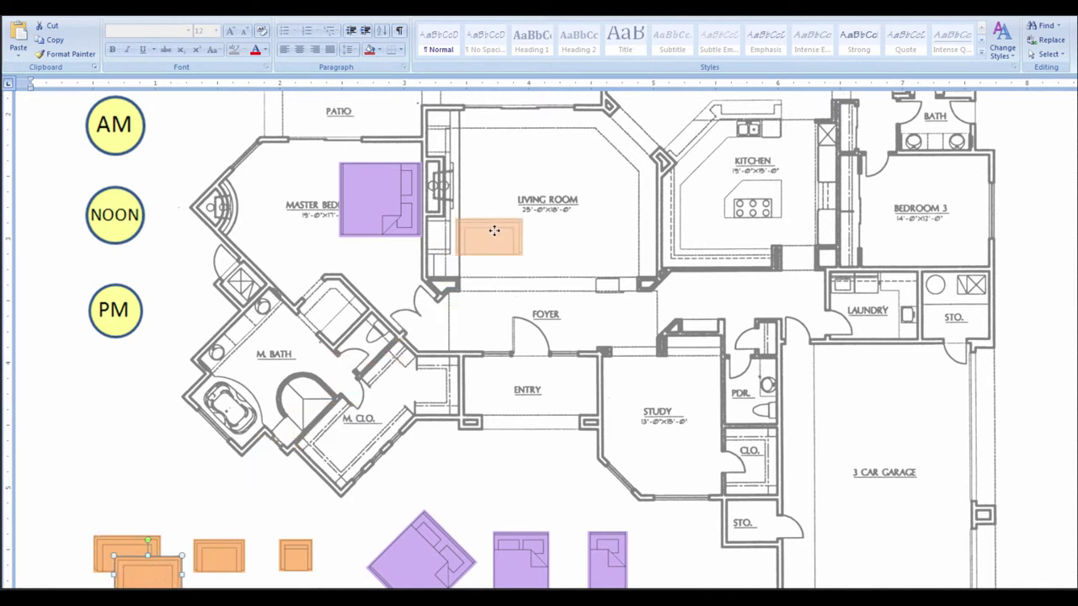
pyautogui.moveTo(494, 230); pyautogui.dragTo(500, 154)
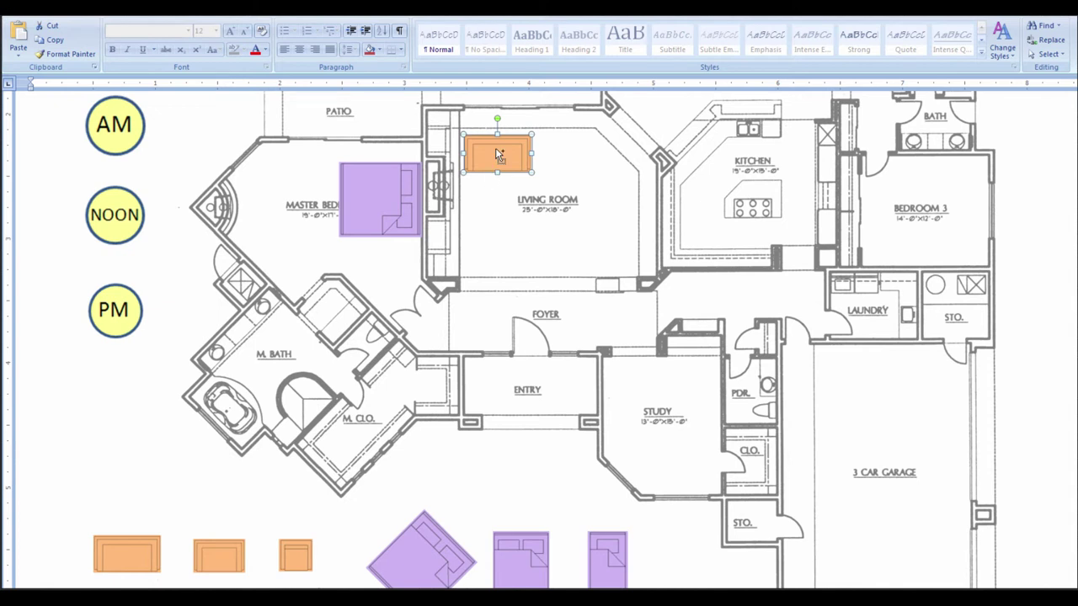
# Step: Paste a second sofa below the Living Room label and flip it vertically
pyautogui.hotkey('ctrl', 'c')
pyautogui.hotkey('ctrl', 'v')
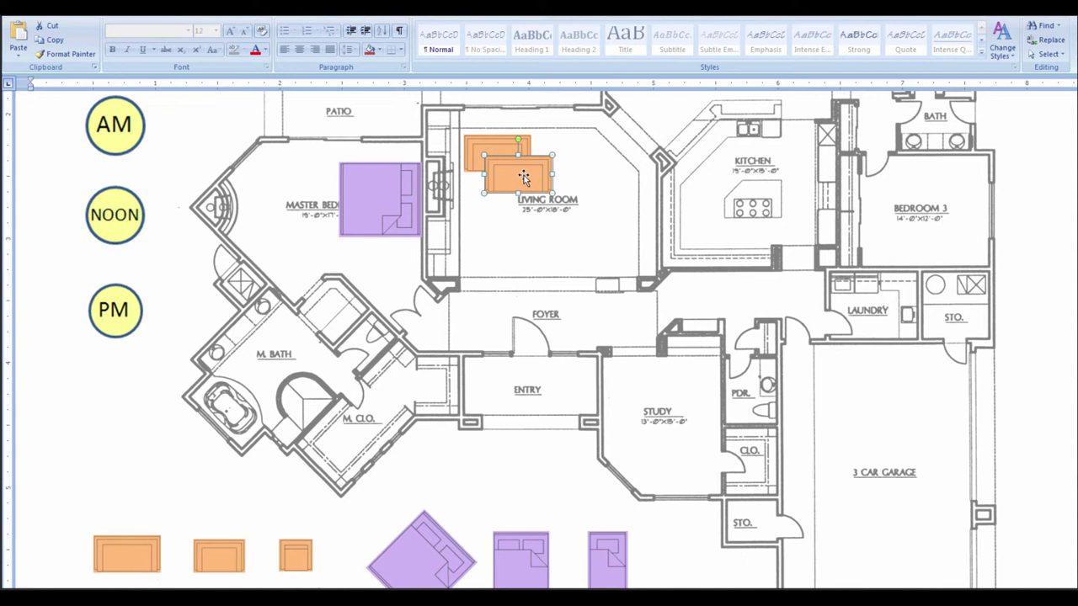
pyautogui.moveTo(526, 180); pyautogui.dragTo(503, 234)
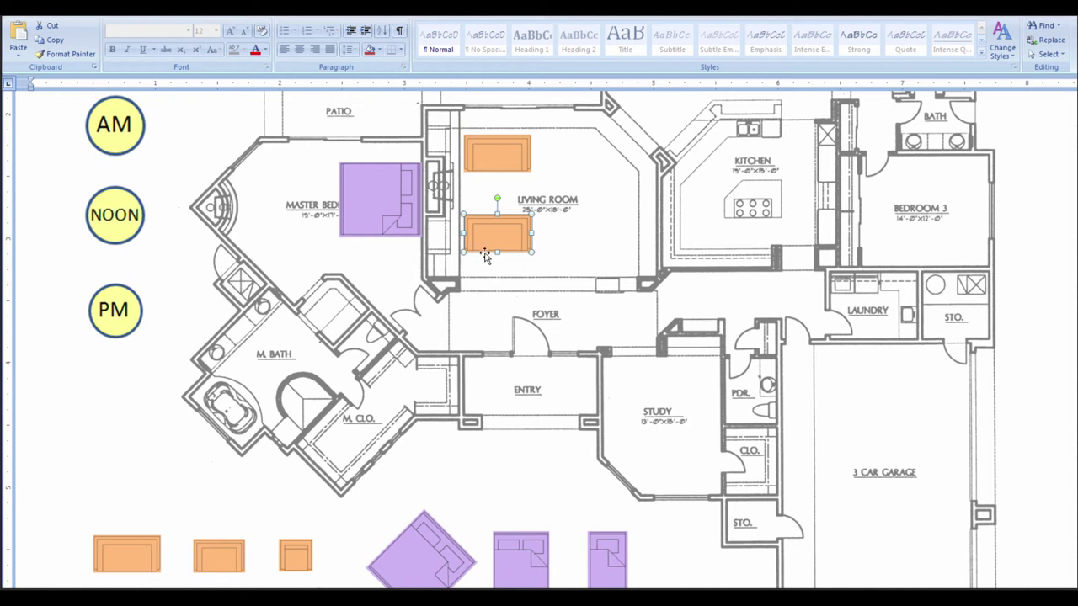
pyautogui.doubleClick(502, 236)
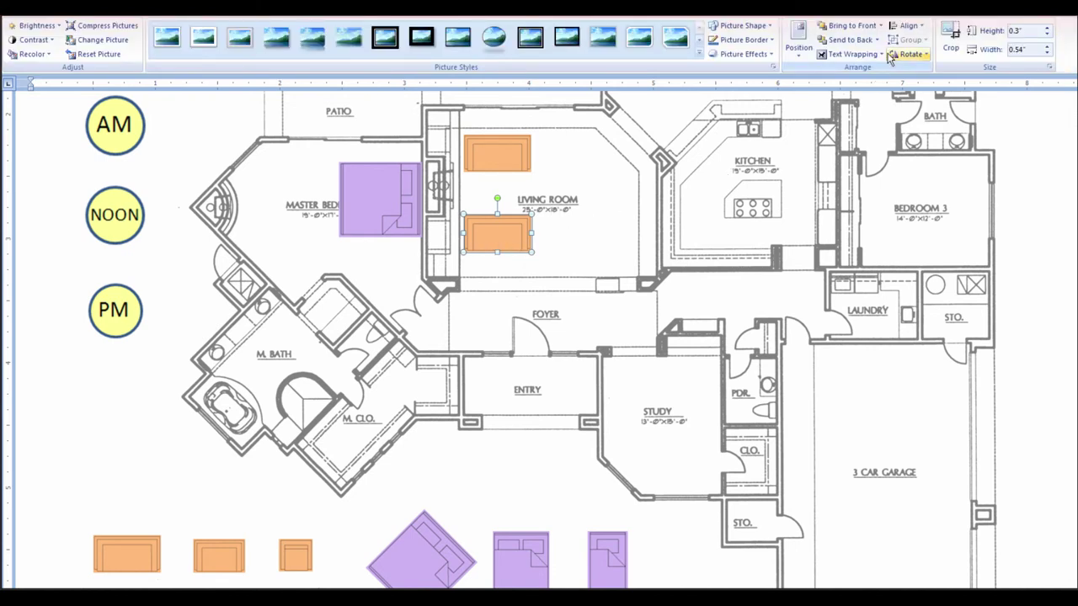
pyautogui.click(920, 56)
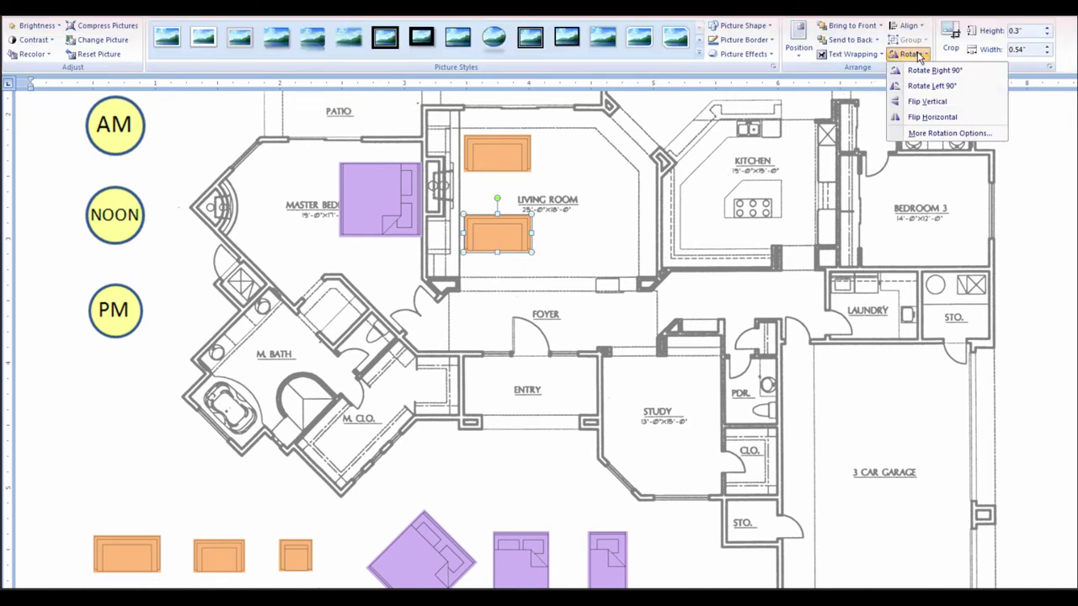
pyautogui.click(927, 102)
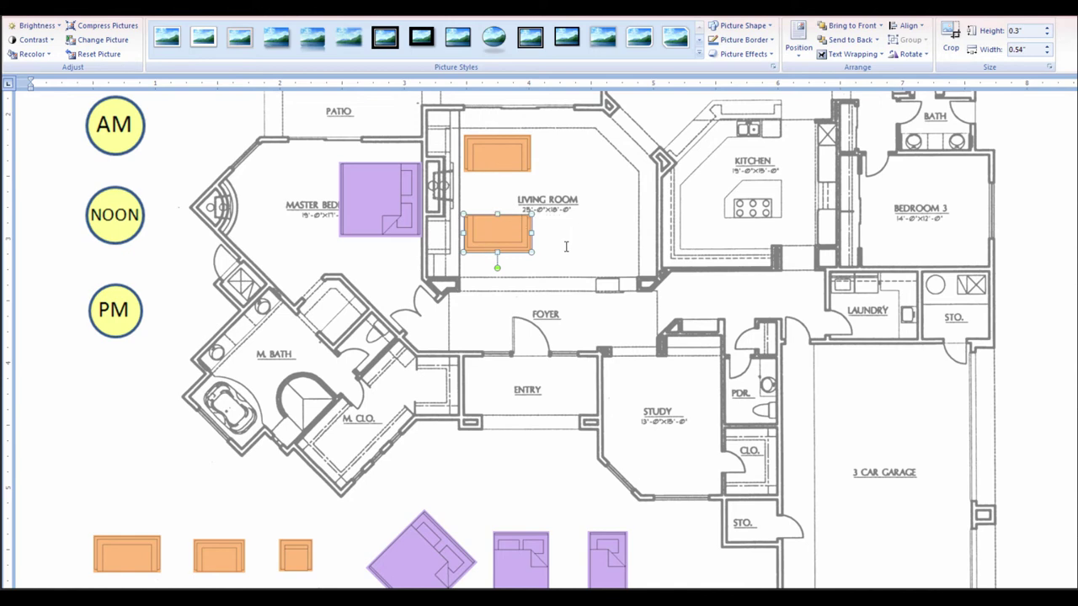
# Step: Set the zoom to 100% from the View tab to see the whole floor plan page
pyautogui.scroll(5, 566, 246)
pyautogui.scroll(-3, 566, 245)
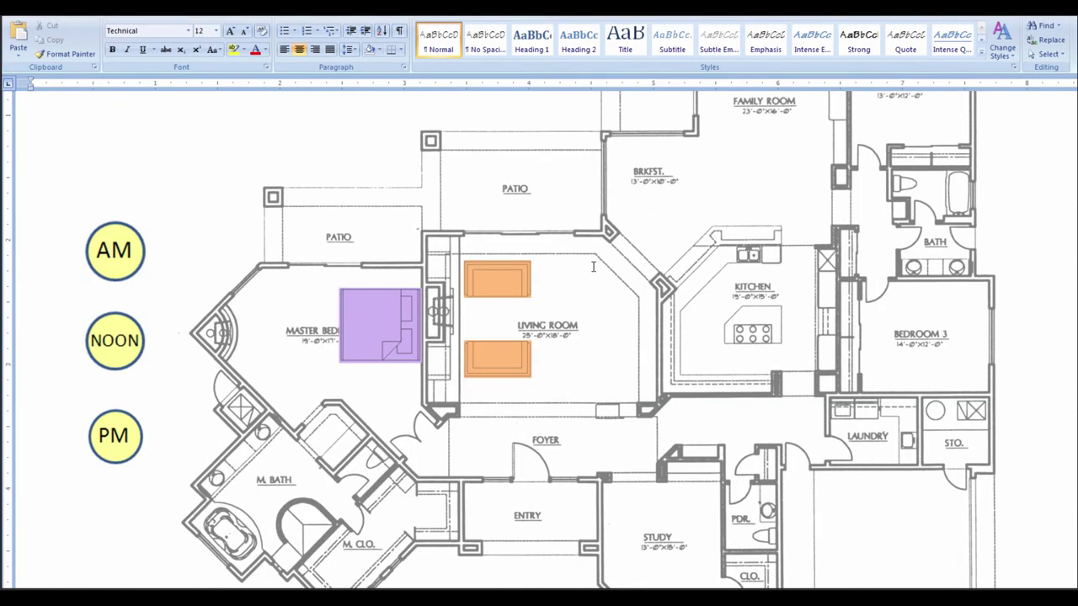
pyautogui.scroll(-7, 593, 267)
pyautogui.scroll(4, 591, 269)
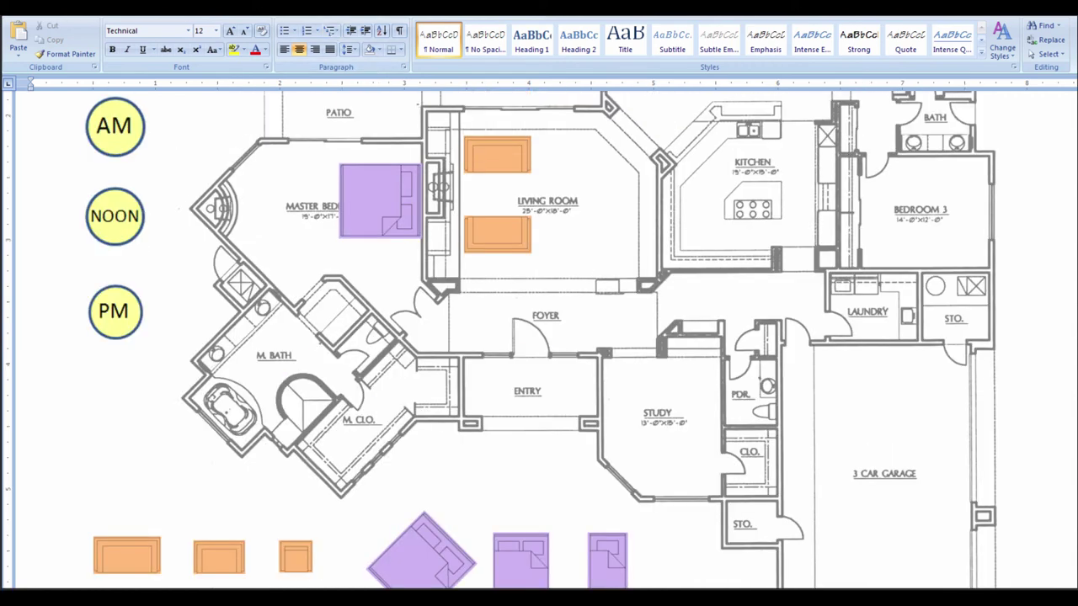
pyautogui.click(337, 10)
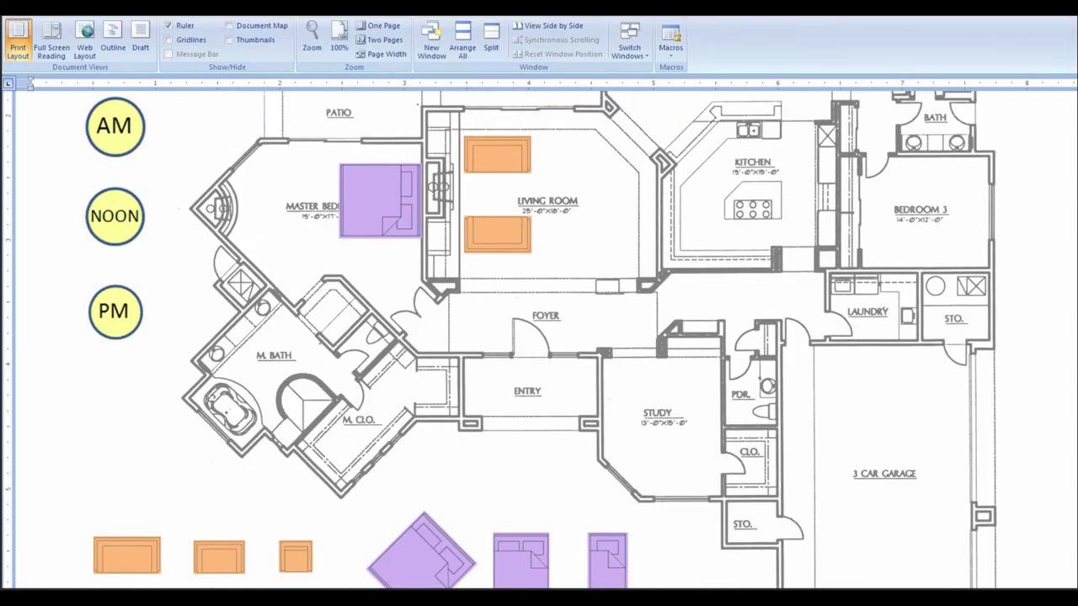
pyautogui.click(341, 46)
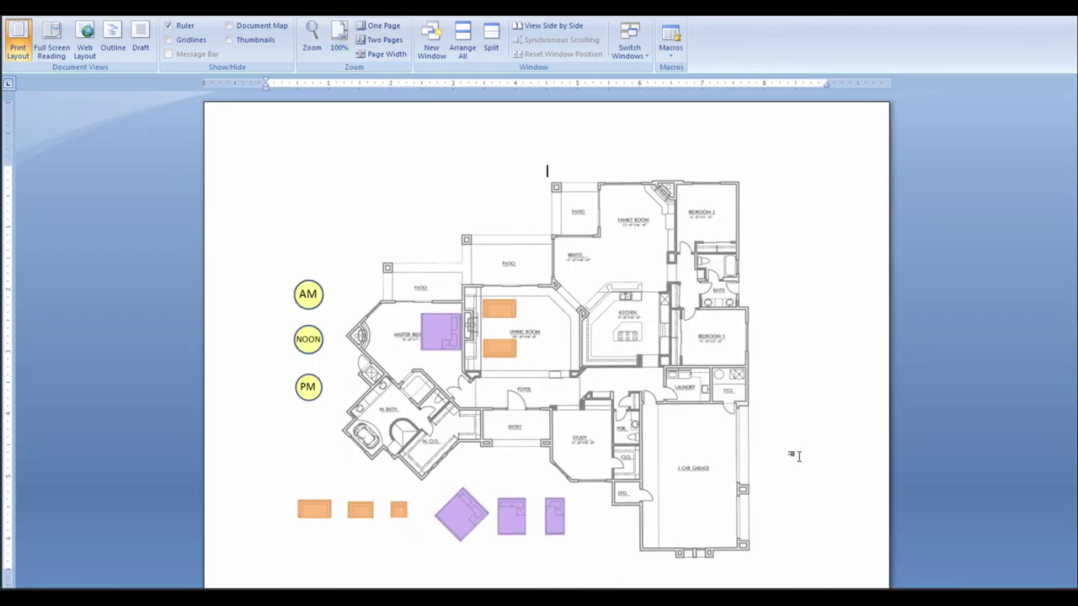